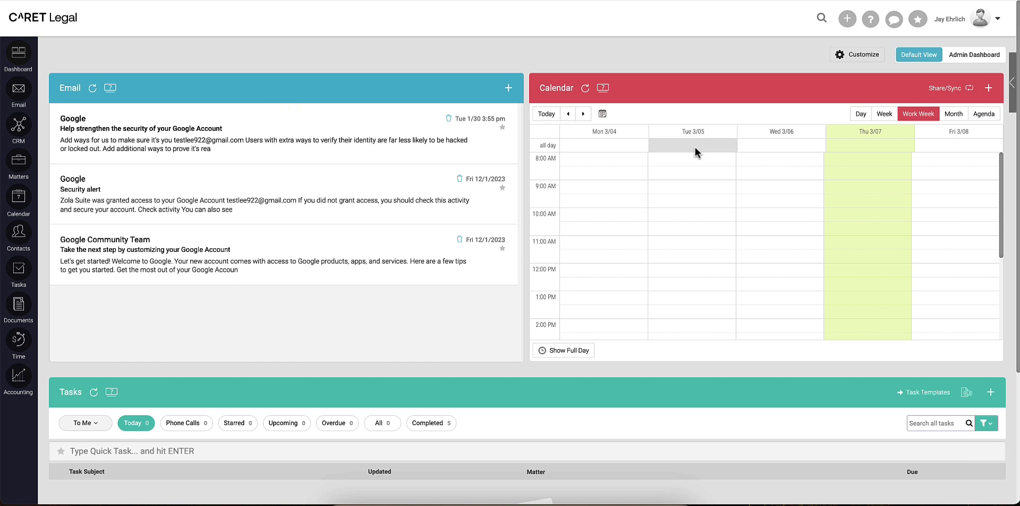
Start an Apply Direct Payment entry from the + Add New Entry menu under Billing & Accounting.
click(848, 19)
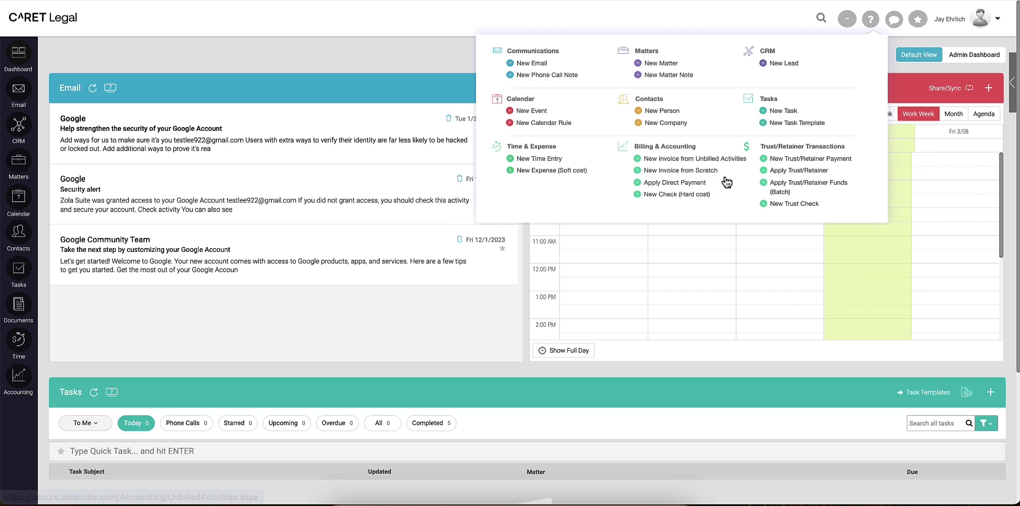
click(686, 182)
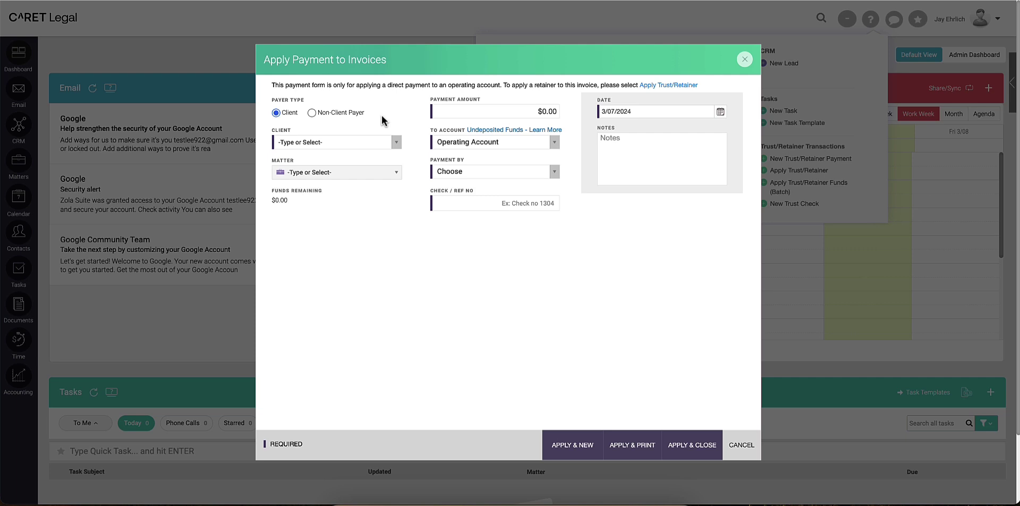
Choose the paying client, enter a 100.00 payment amount, and check the client's saved payment methods.
click(380, 142)
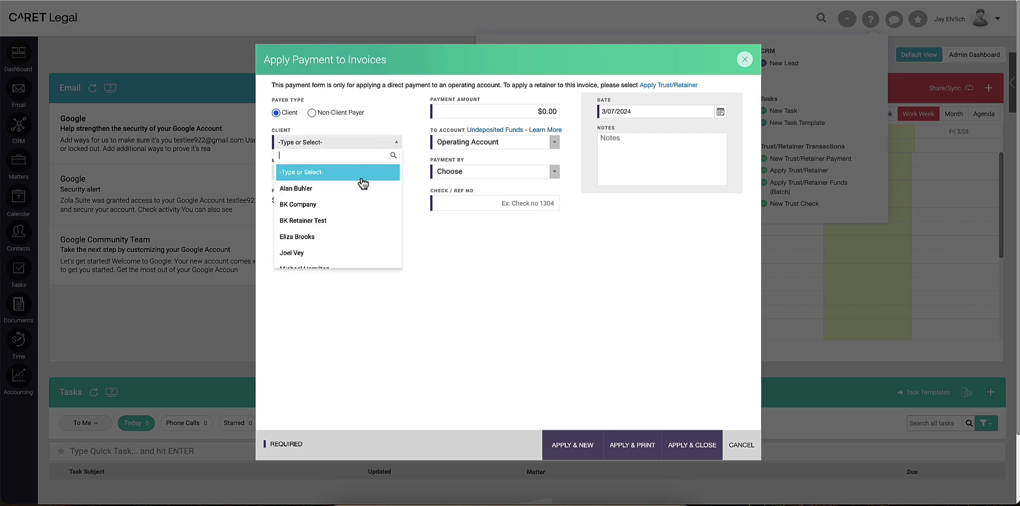
click(357, 189)
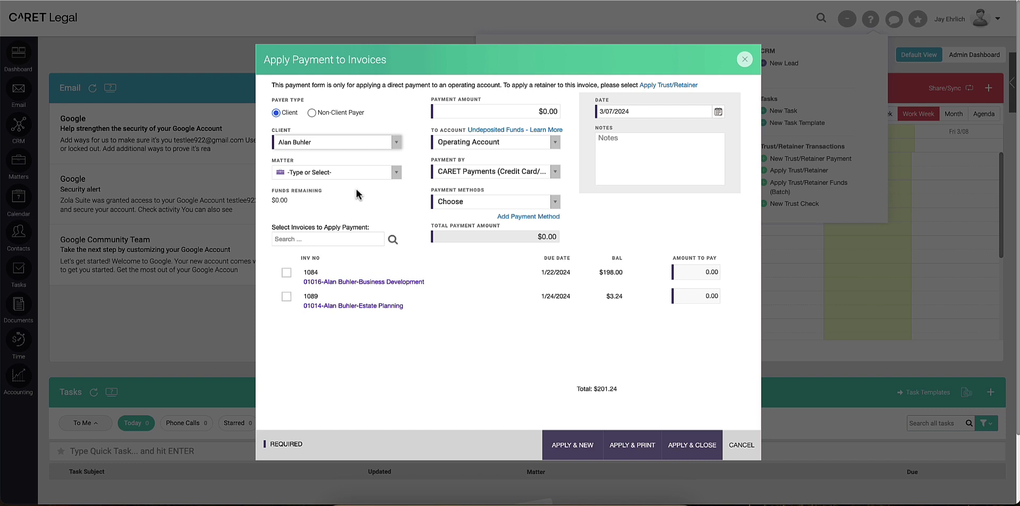
click(512, 112)
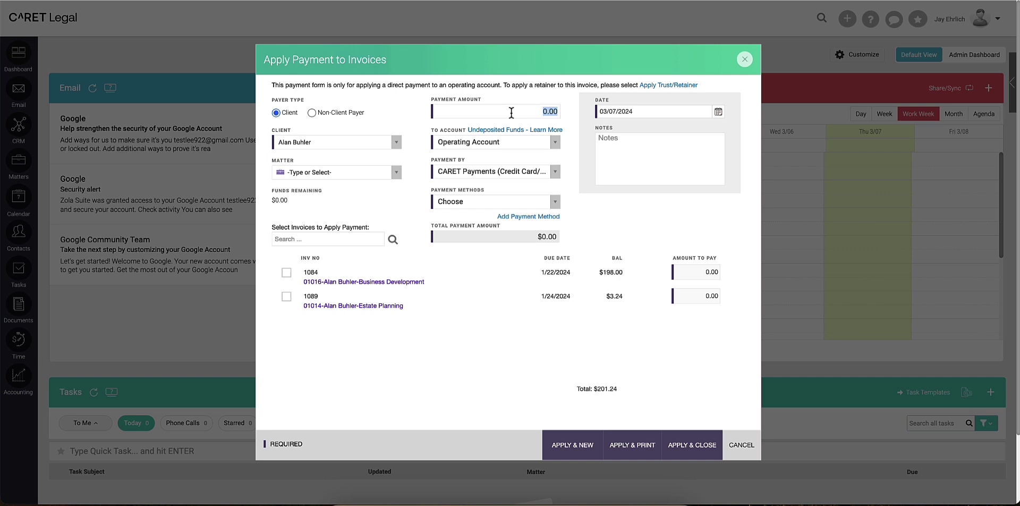
text(100.00)
key(Tab)
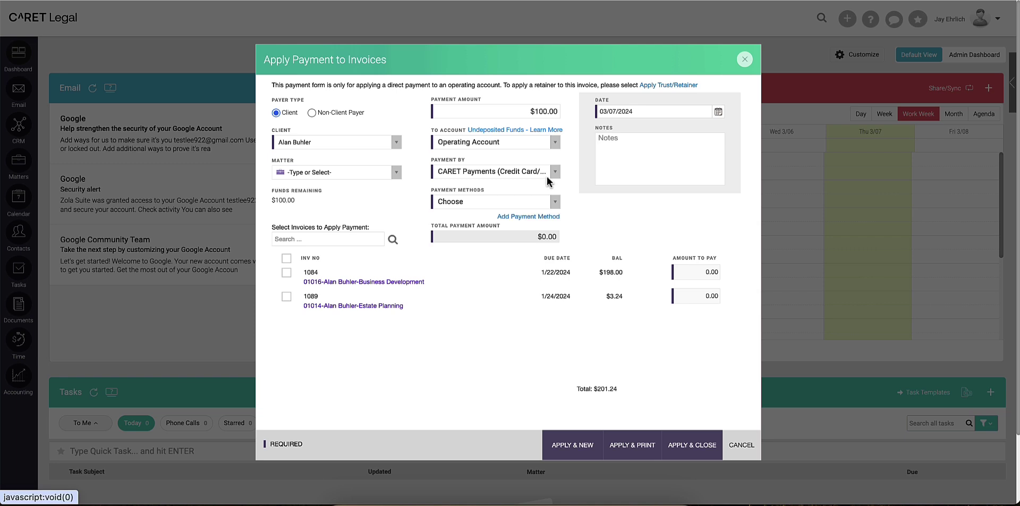
click(554, 202)
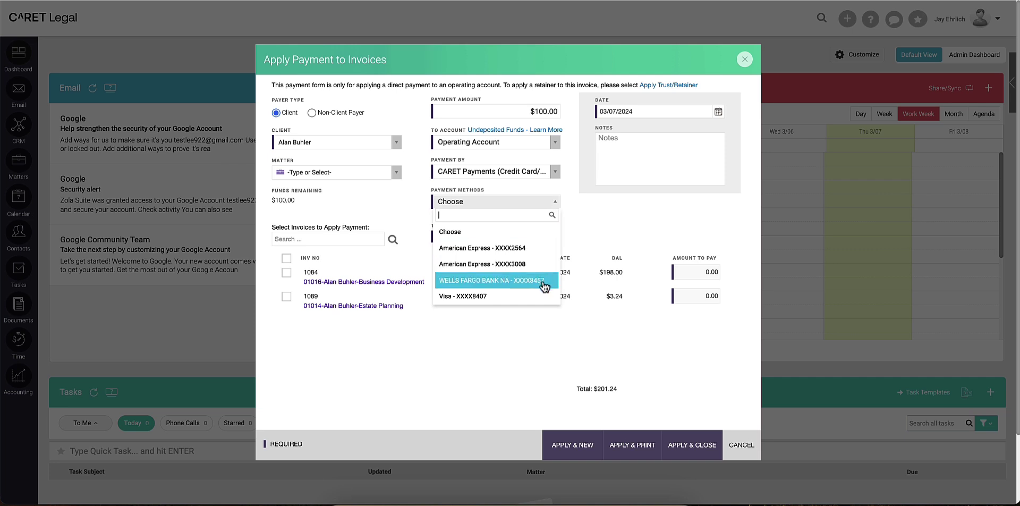
click(554, 202)
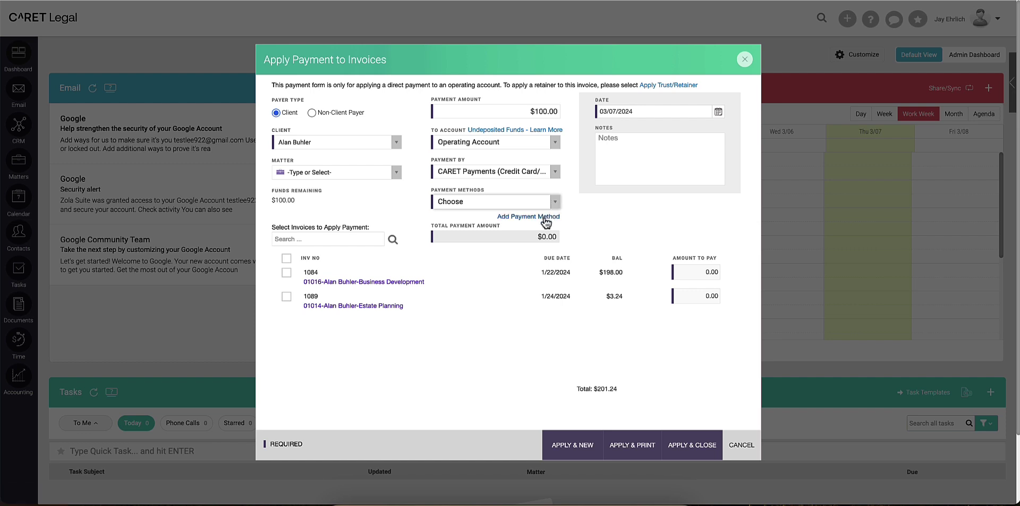
Add a new eCheck / ACH payment method and step through the routing and account number fields.
click(545, 217)
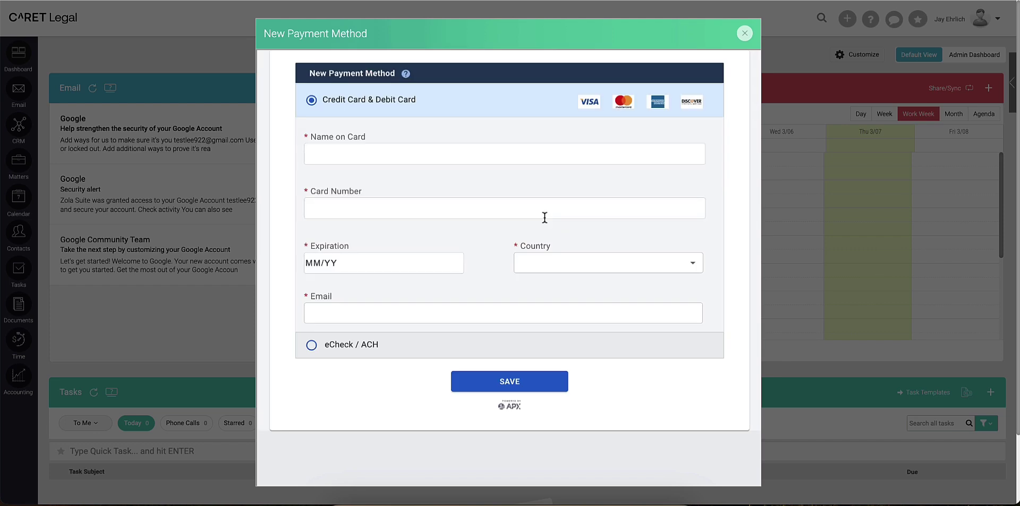
click(312, 345)
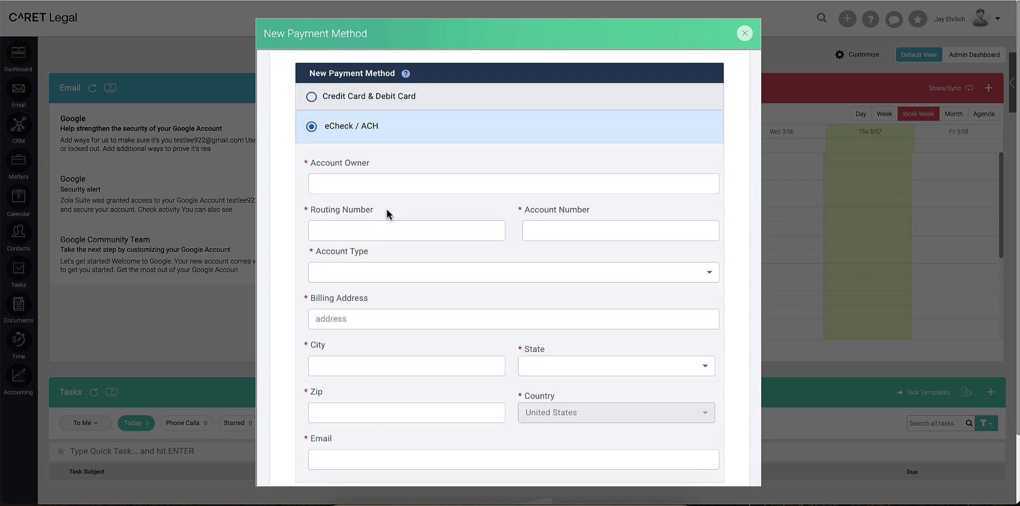
scroll(386, 208, down, 2)
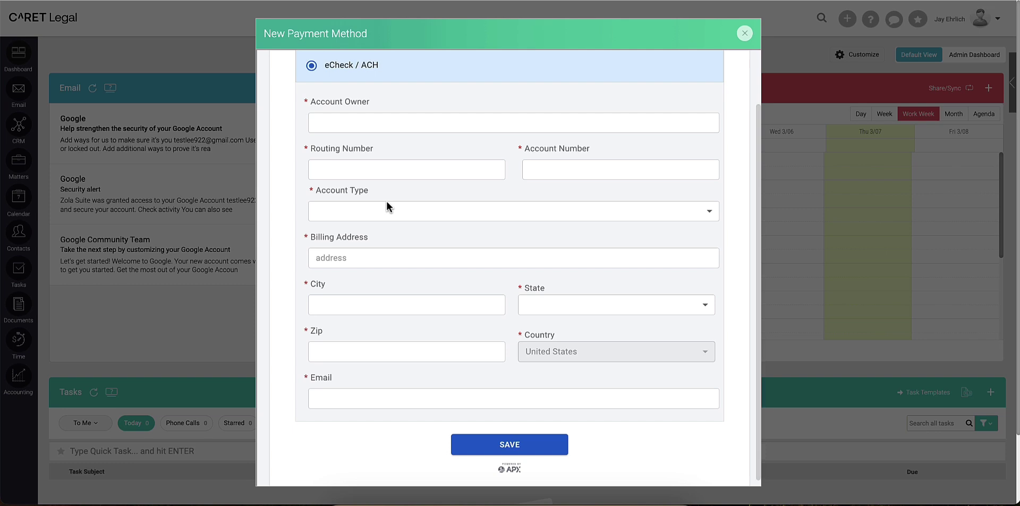
click(406, 169)
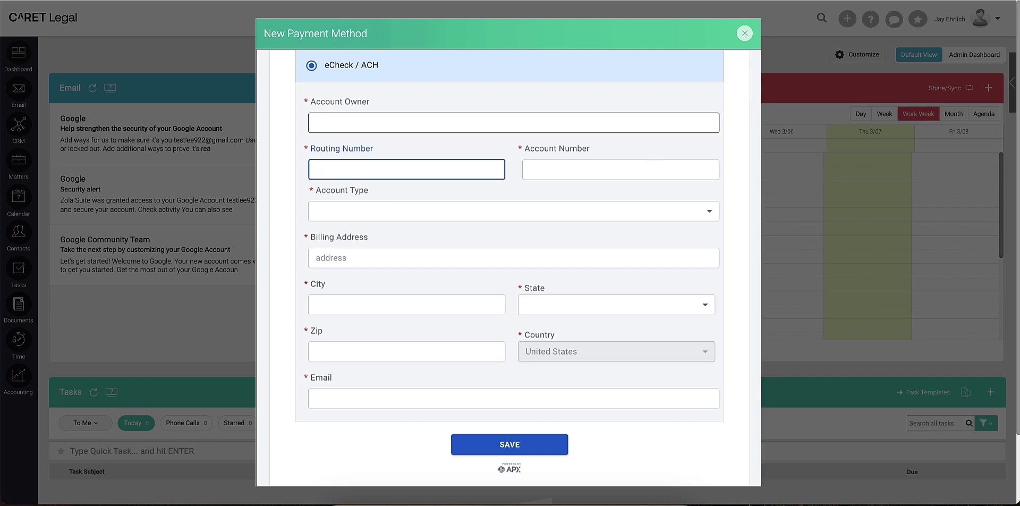
click(620, 169)
Set the account type to Personal Checking, move to the email field, then close the form unsaved.
click(513, 210)
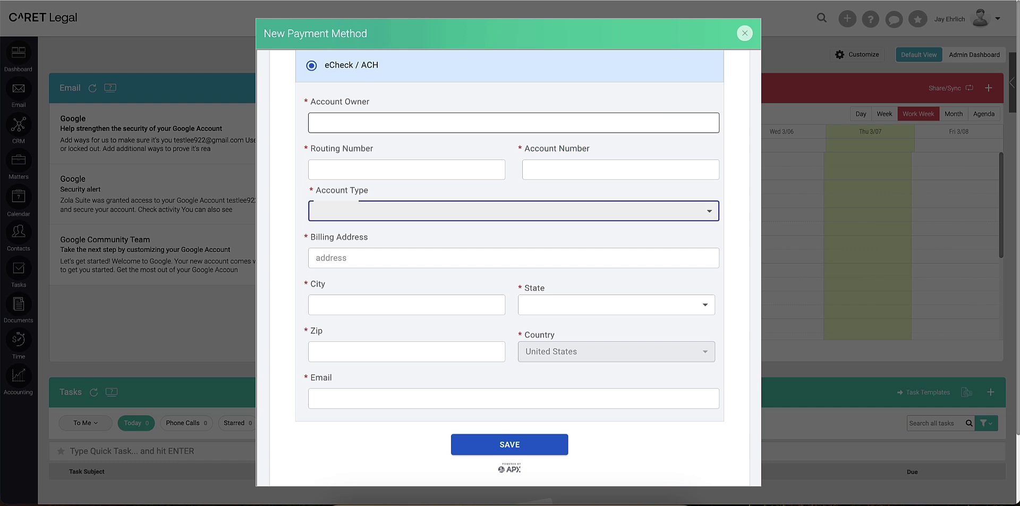
click(711, 215)
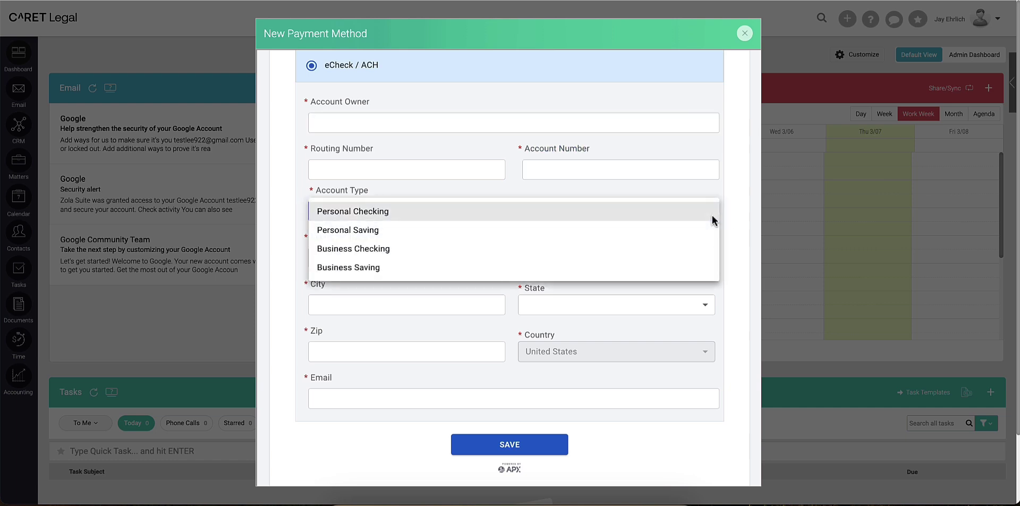
click(713, 218)
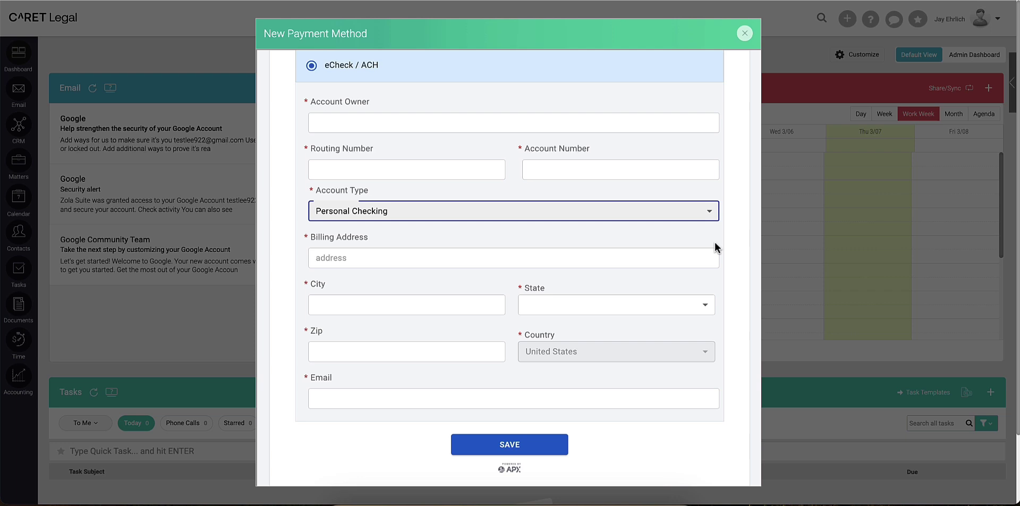
key(Tab)
key(Tab)
key(Tab)
key(Tab)
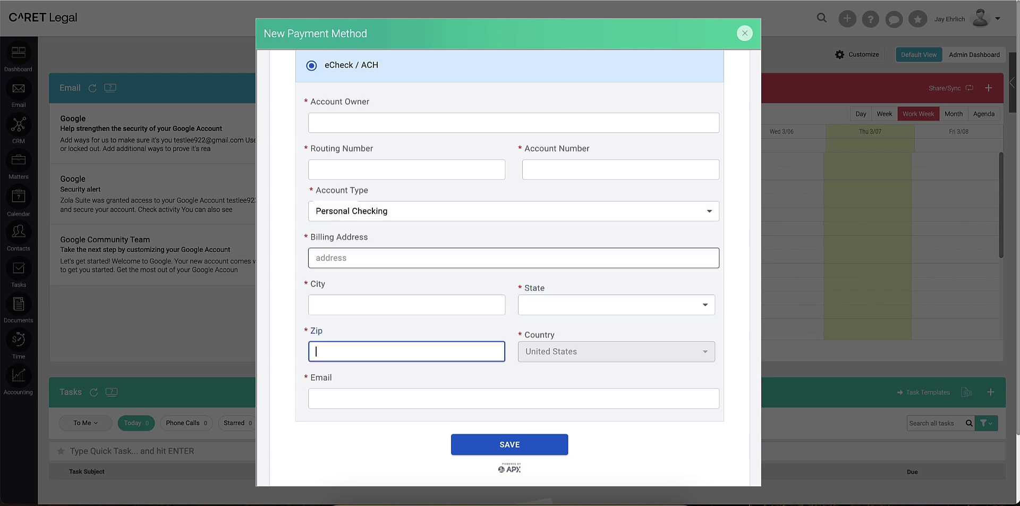
key(Tab)
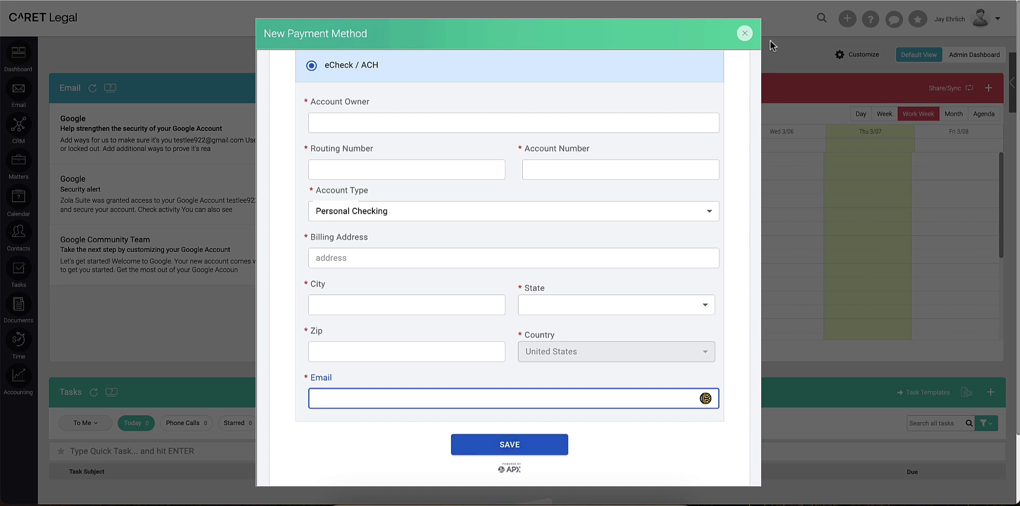
click(745, 33)
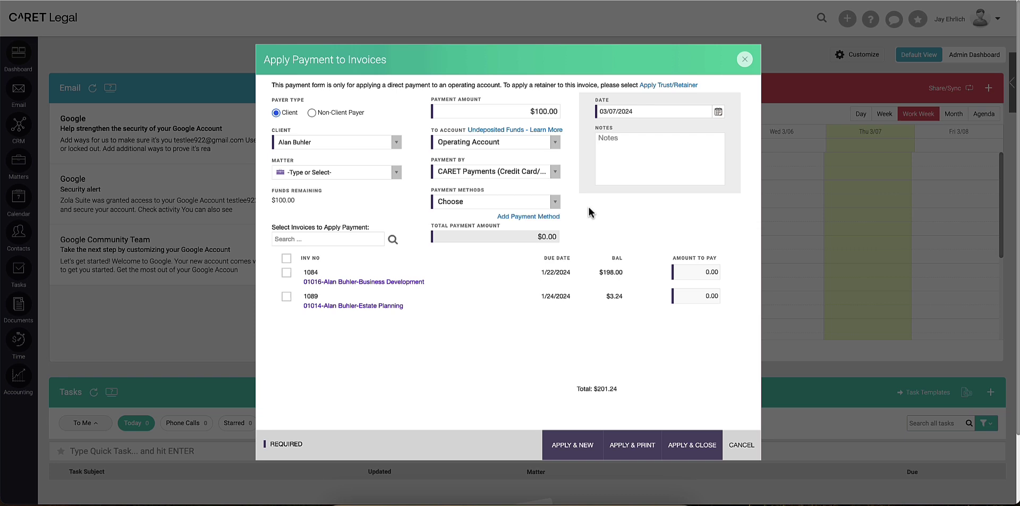
Pay $100 from the saved WELLS FARGO BANK NA account against invoice 1084 and apply it.
click(555, 201)
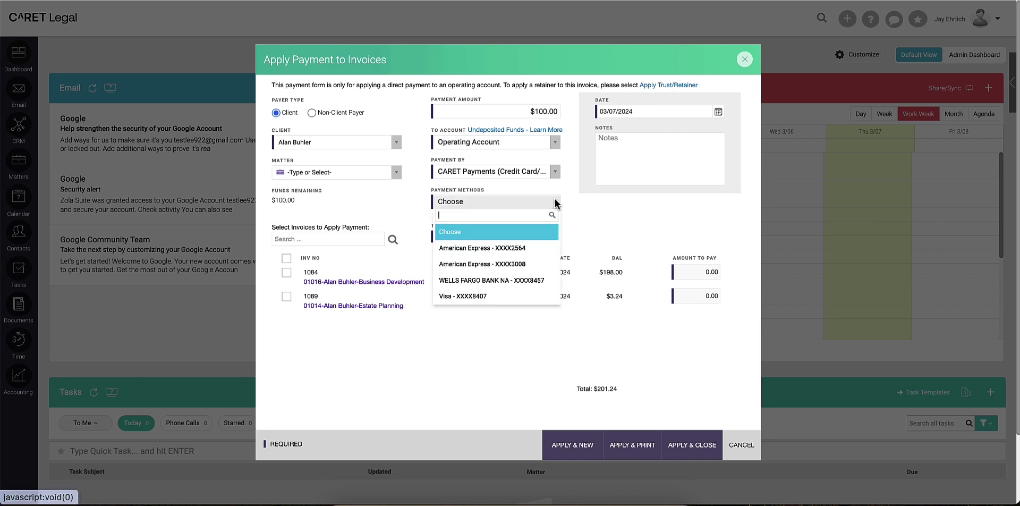
click(546, 281)
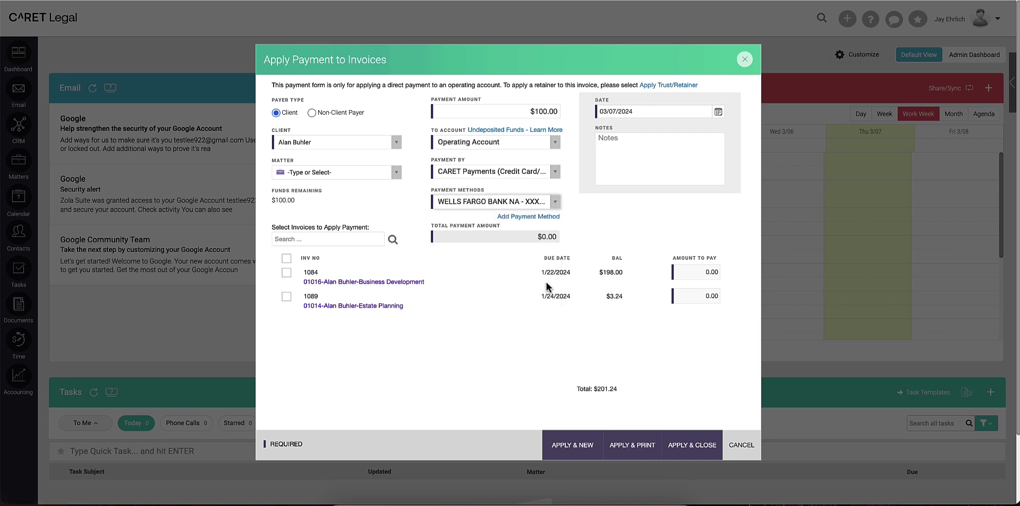
click(286, 272)
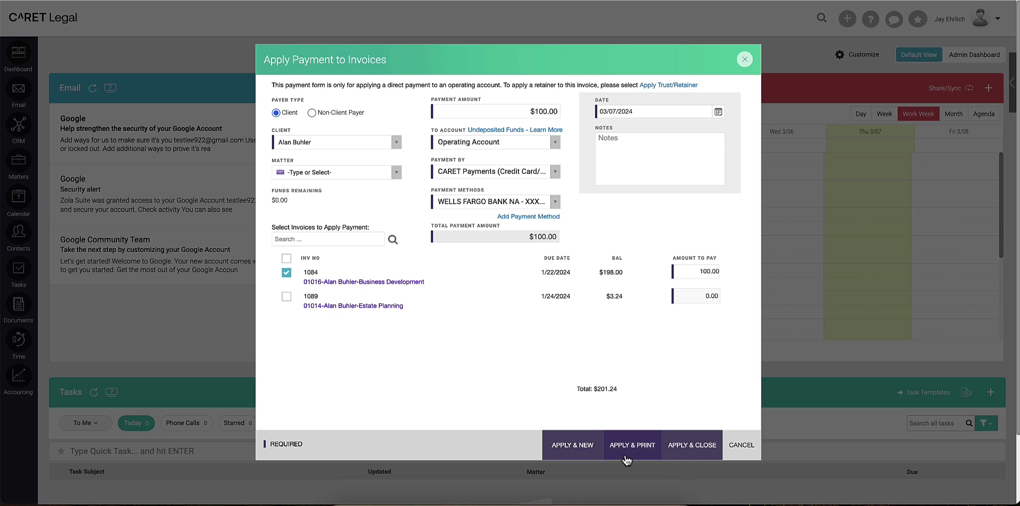
click(674, 458)
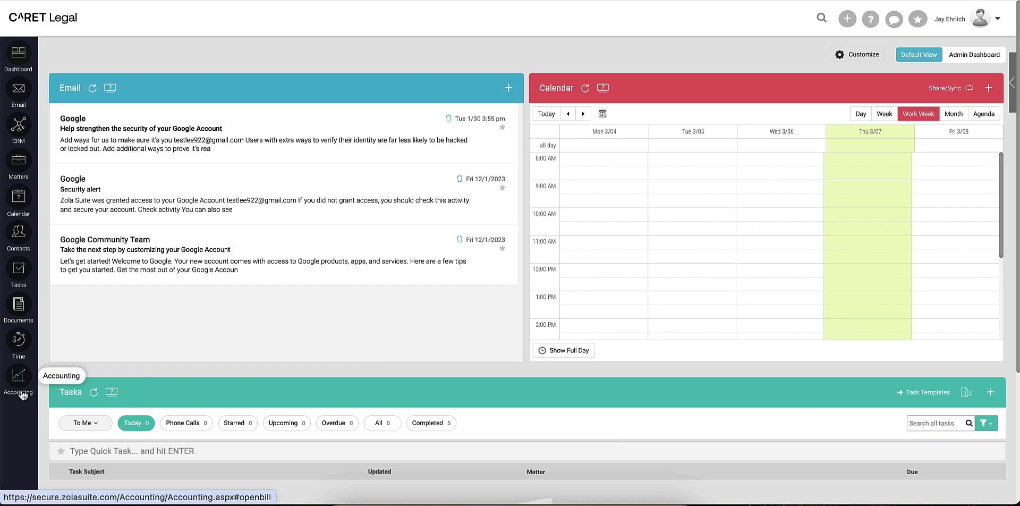
Start a New Trust/Retainer Payment from the green + menu on the Accounting page.
click(22, 393)
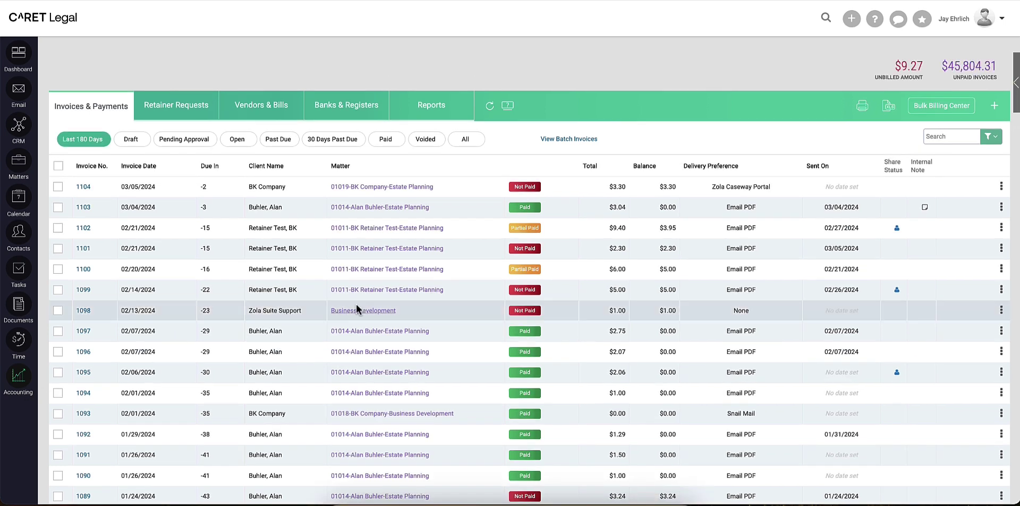
click(994, 110)
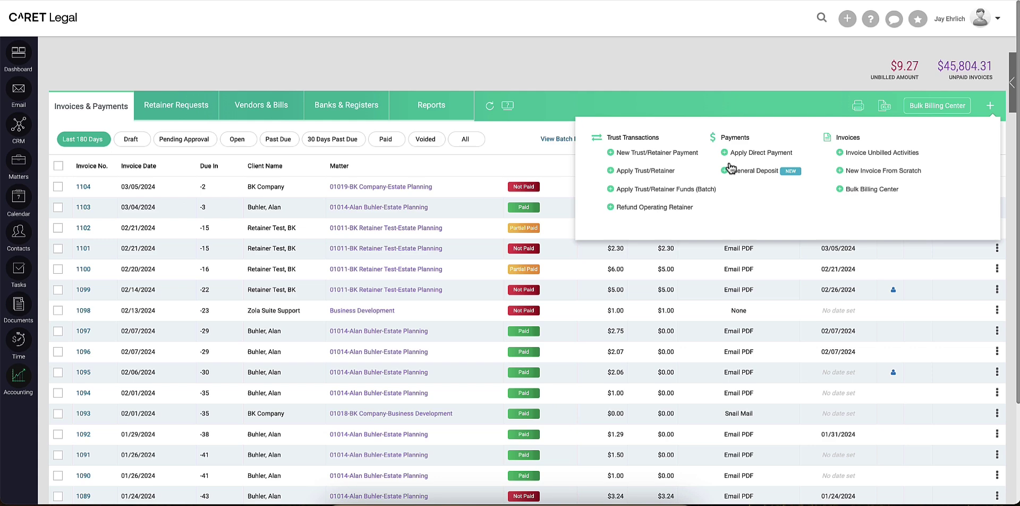
click(679, 155)
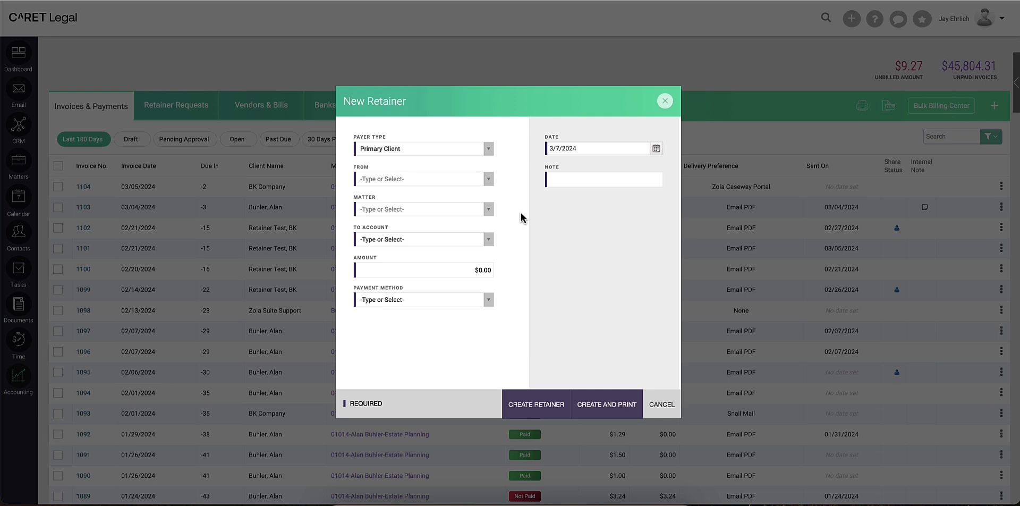
Keep Primary Client as payer and choose the client and their 01014 Estate Planning matter.
click(489, 151)
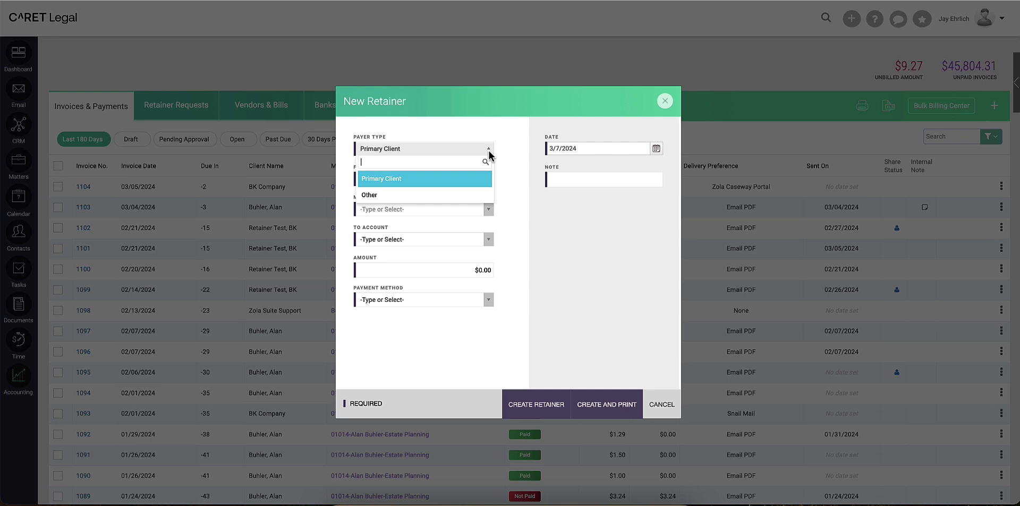
click(489, 151)
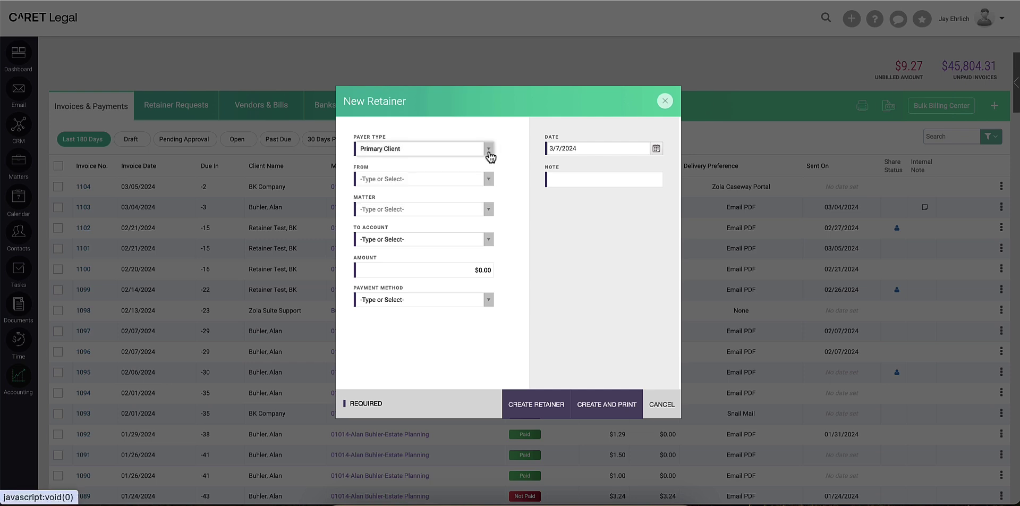
click(488, 179)
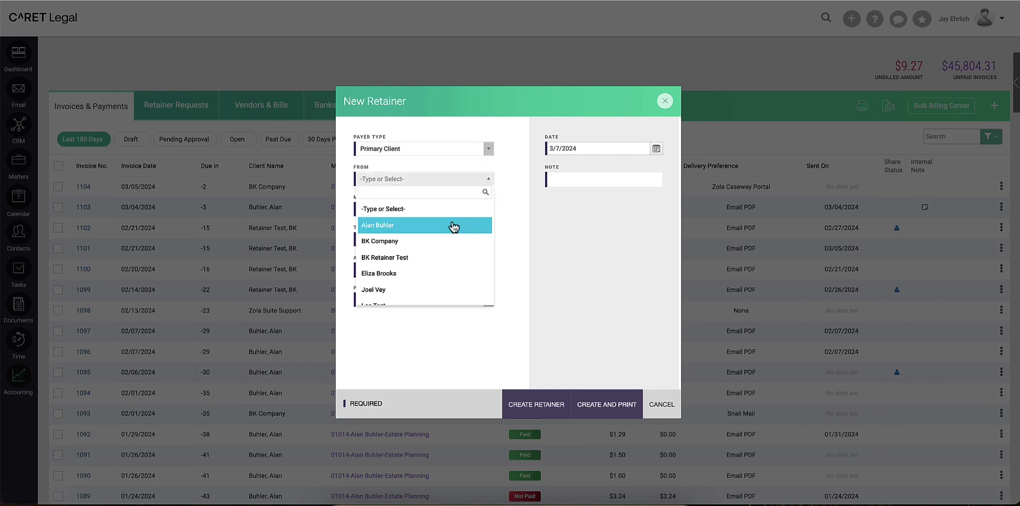
click(453, 226)
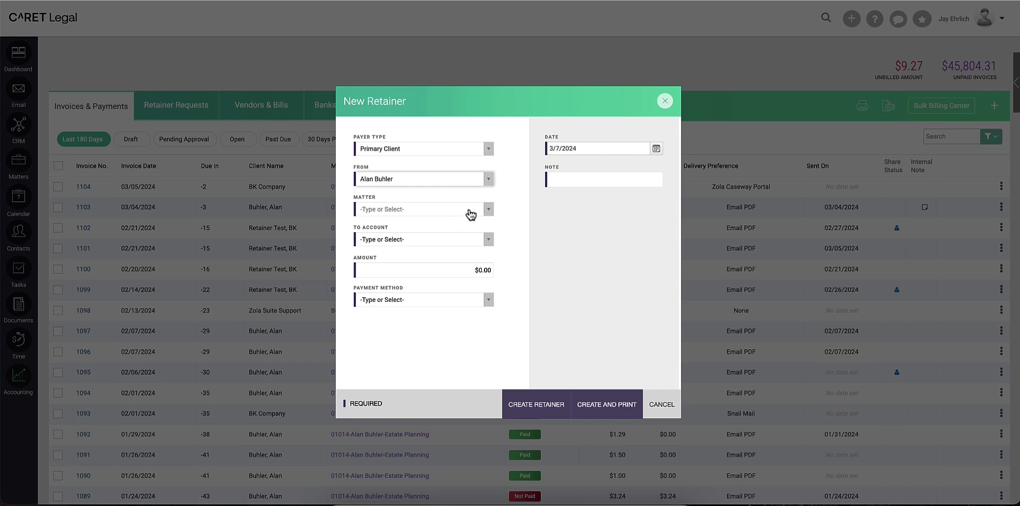
click(468, 207)
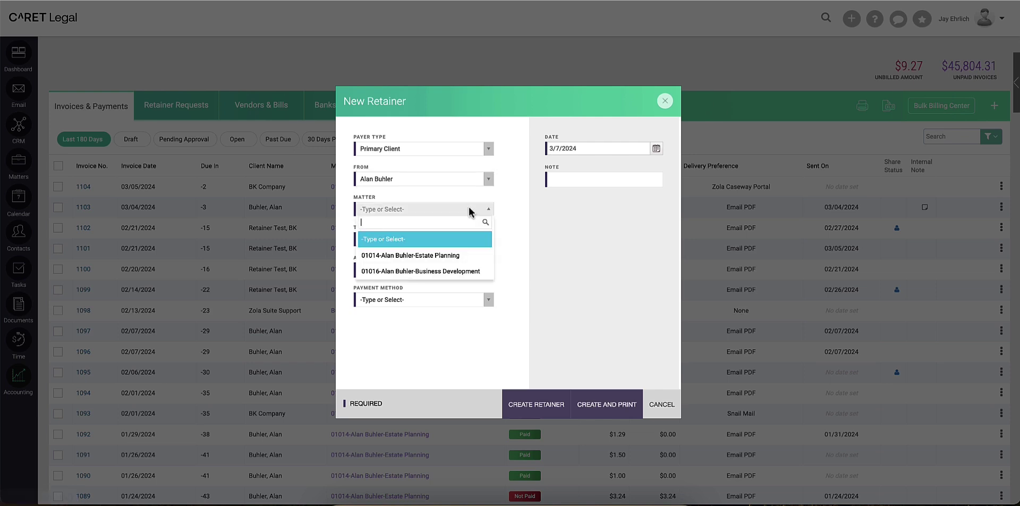
click(471, 256)
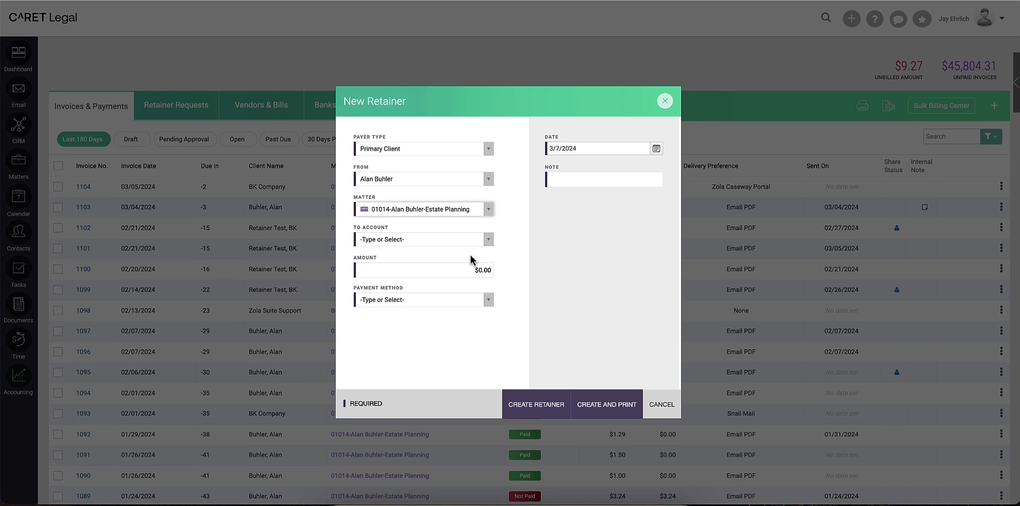
Leave the destination account unchanged and enter a retainer amount of 1000.
click(485, 240)
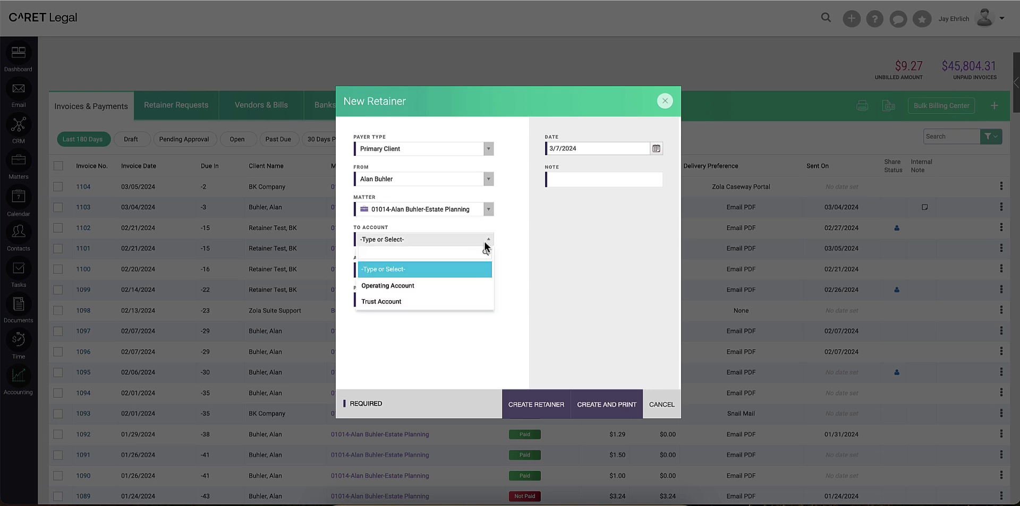
click(483, 240)
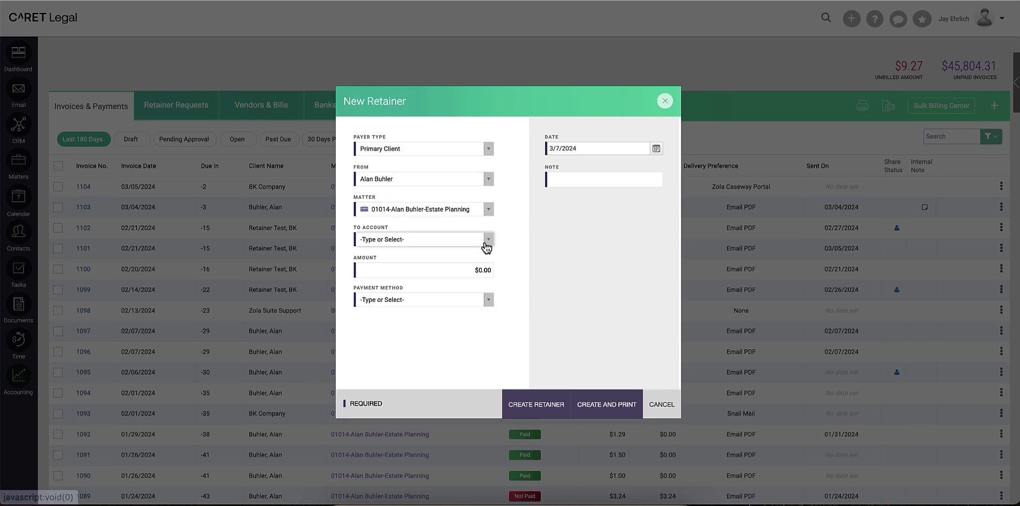
click(463, 271)
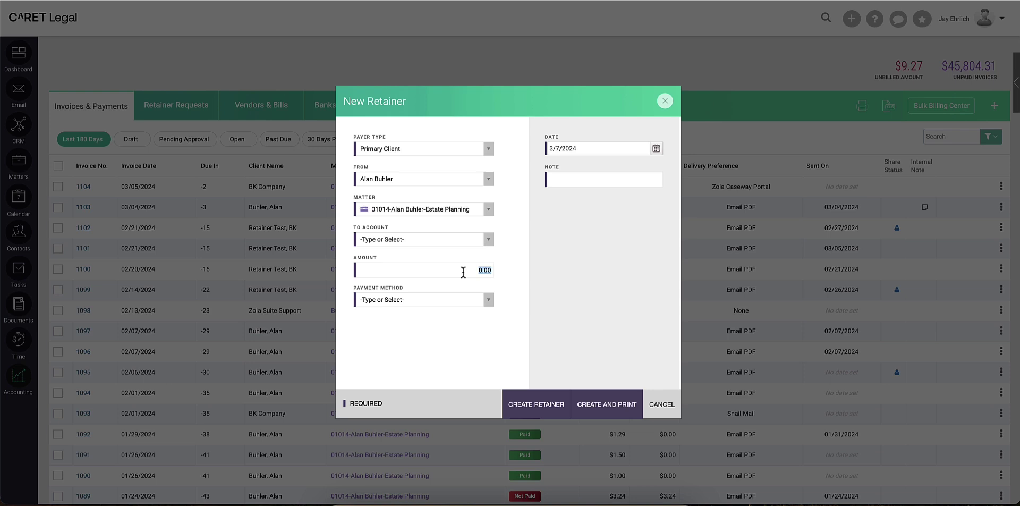
text(1000)
key(Tab)
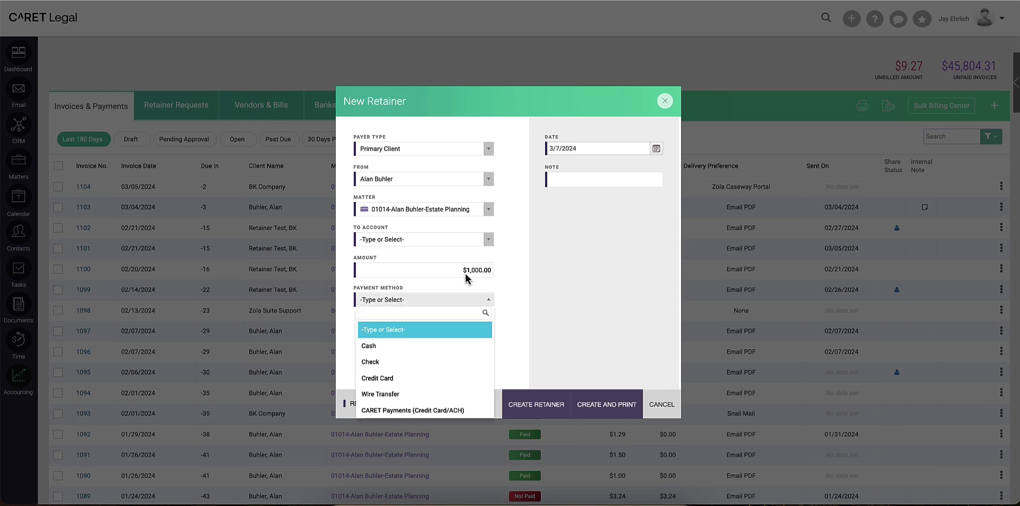
Pay via CARET Payments from the saved Wells Fargo account, with note 'Initial Retainer payment'.
click(480, 413)
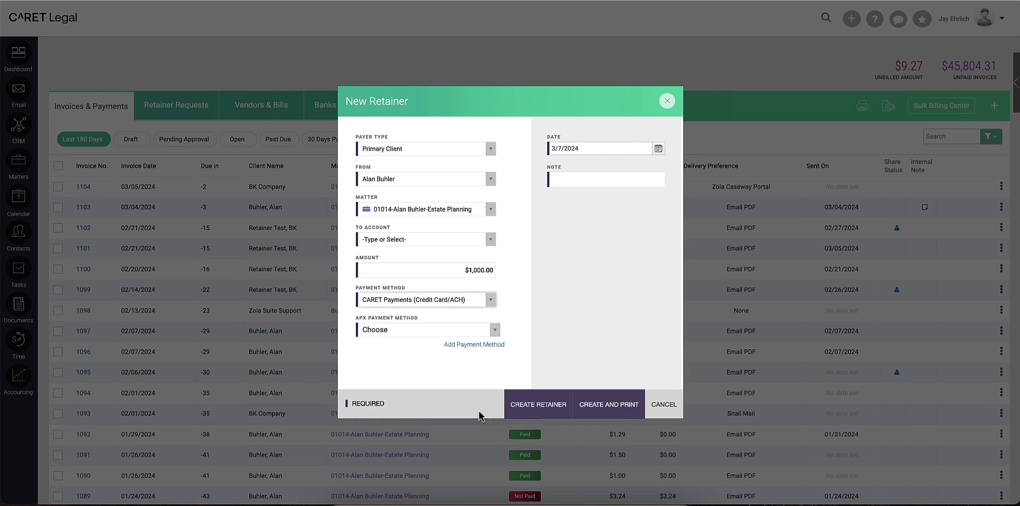
click(494, 330)
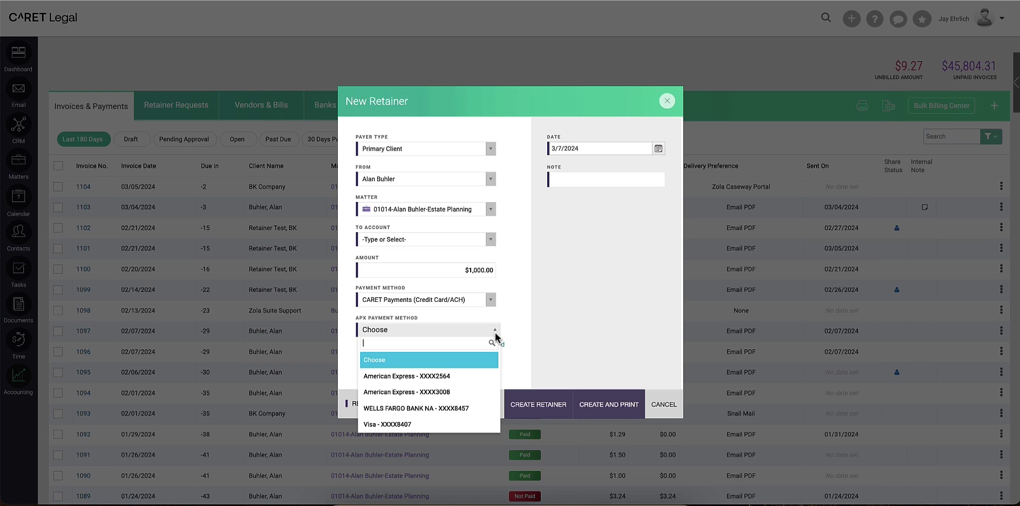
click(492, 410)
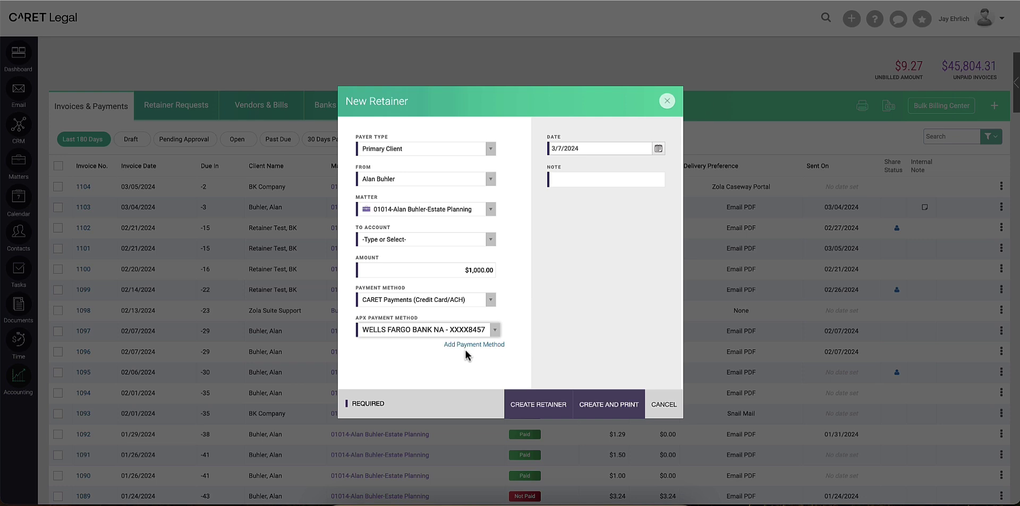
click(574, 184)
text(Initial Retainer payment)
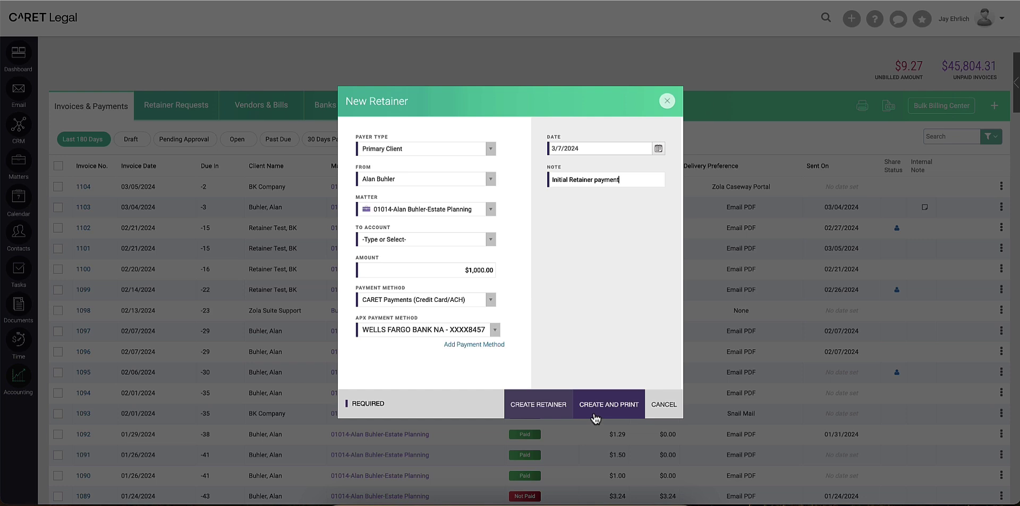
Cancel the New Retainer form without saving.
click(675, 407)
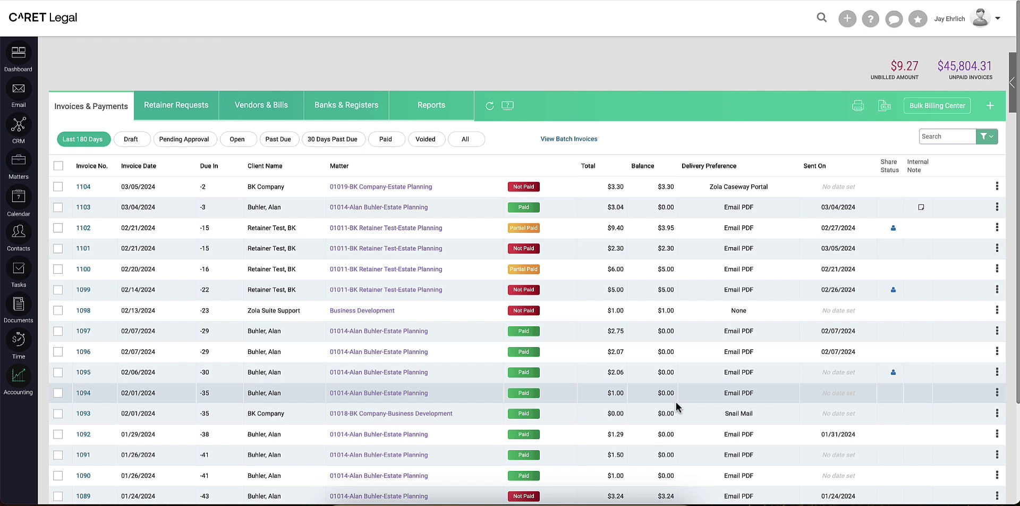